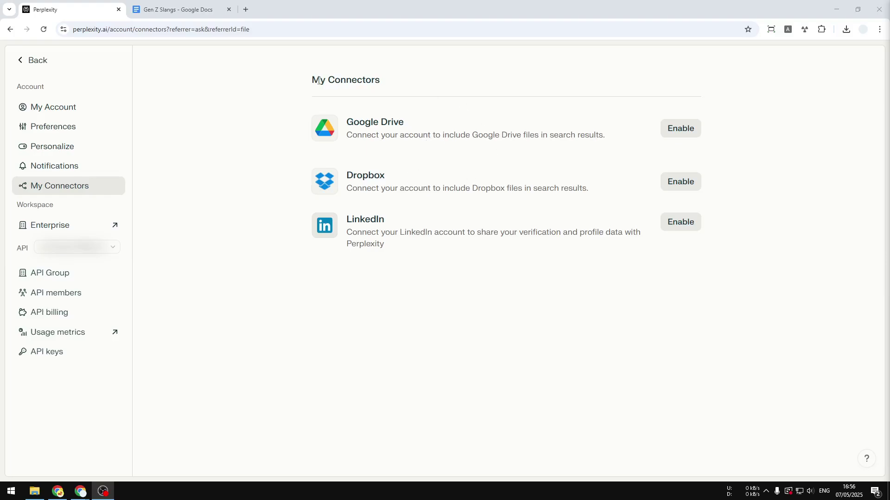
Highlight the My Connectors heading on Perplexity's connectors settings page.
left_click_drag(320, 78, 391, 88)
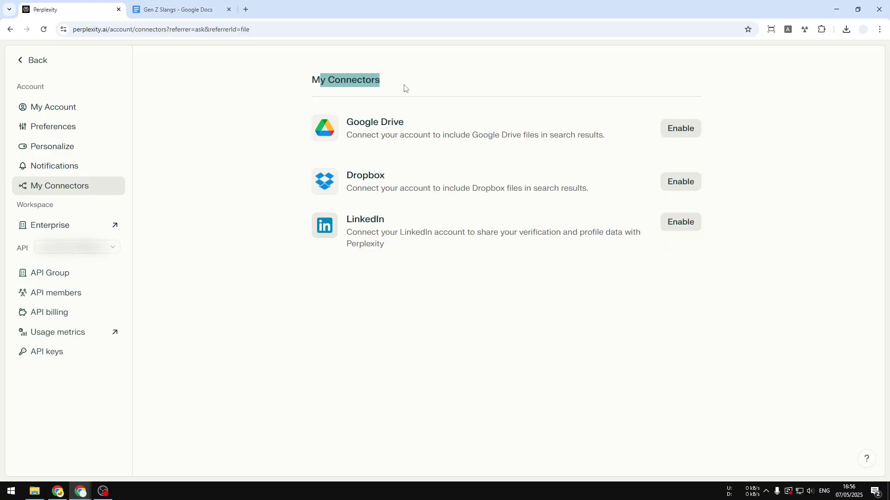
Load perplexity.ai in a new tab and reach My Connectors through the attachment menu's Add a connector.
left_click(246, 9)
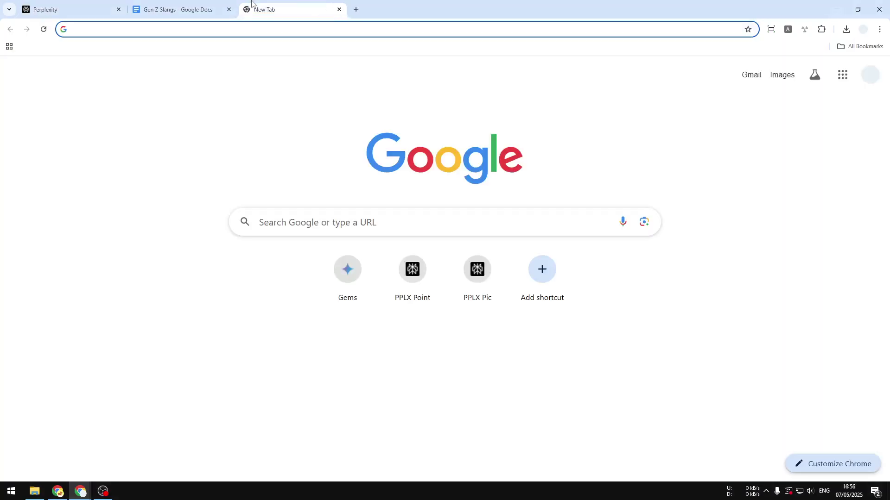
type("perplexity.ai")
key("Return")
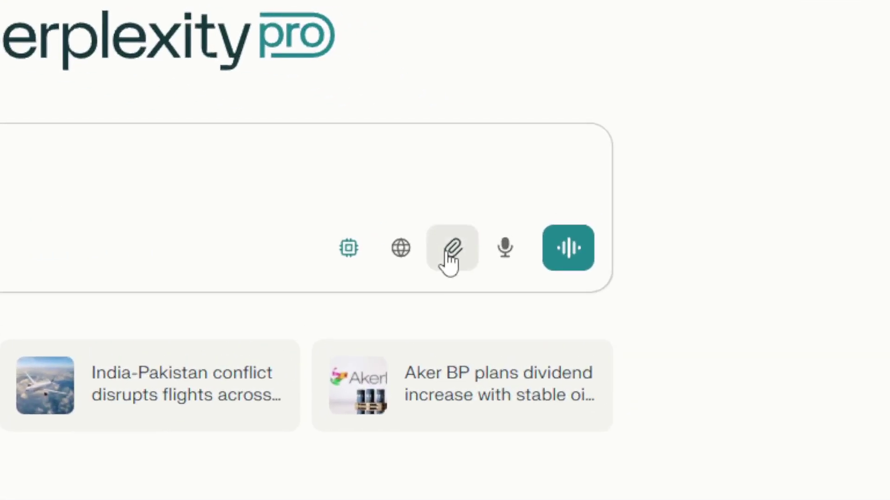
left_click(453, 260)
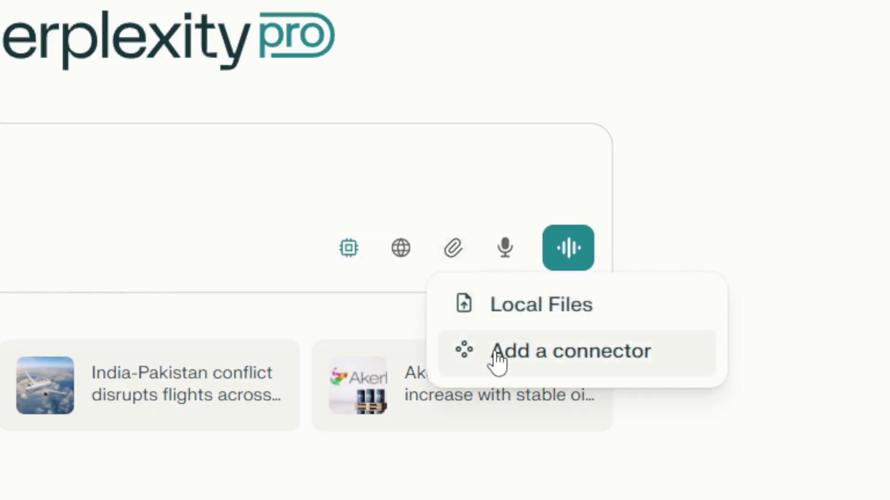
left_click(501, 357)
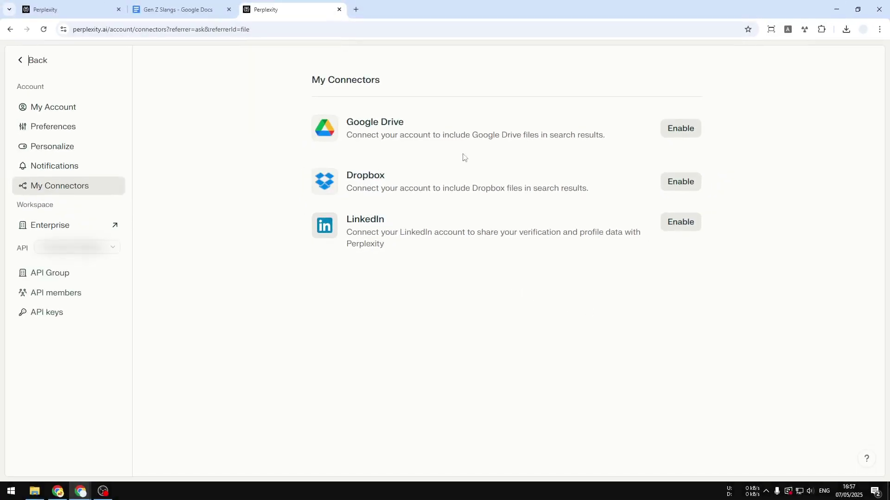
Enable Google Drive with the chosen Google account, allowing Perplexity AI to see and download Drive files.
left_click(687, 133)
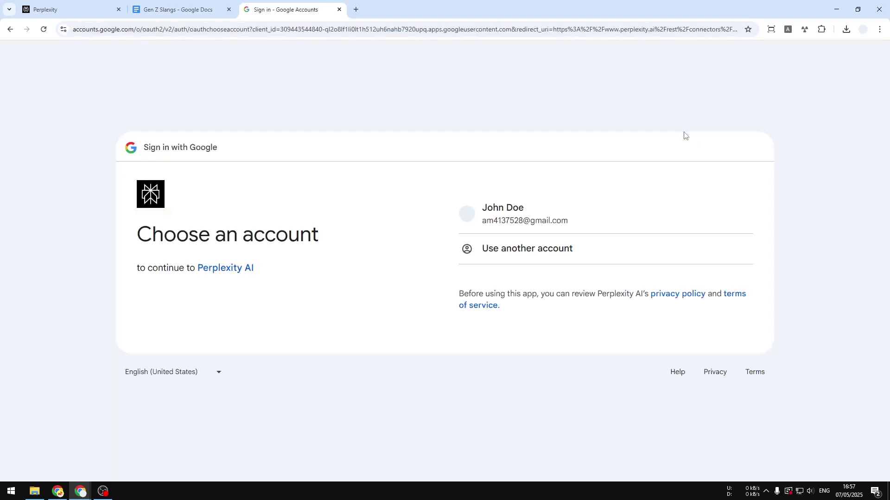
left_click(560, 221)
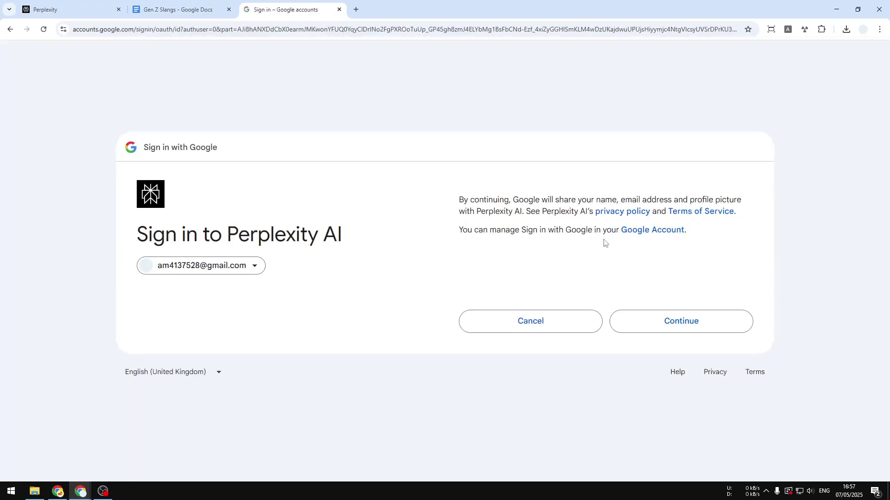
left_click(651, 325)
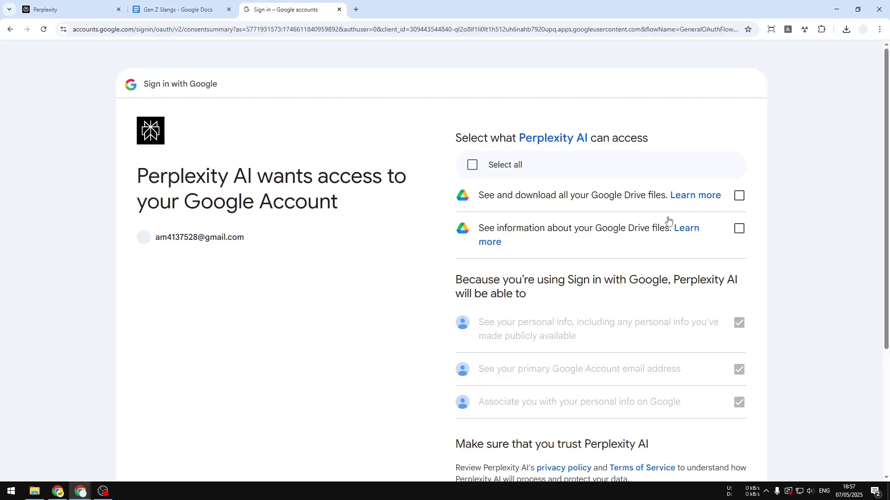
left_click(739, 196)
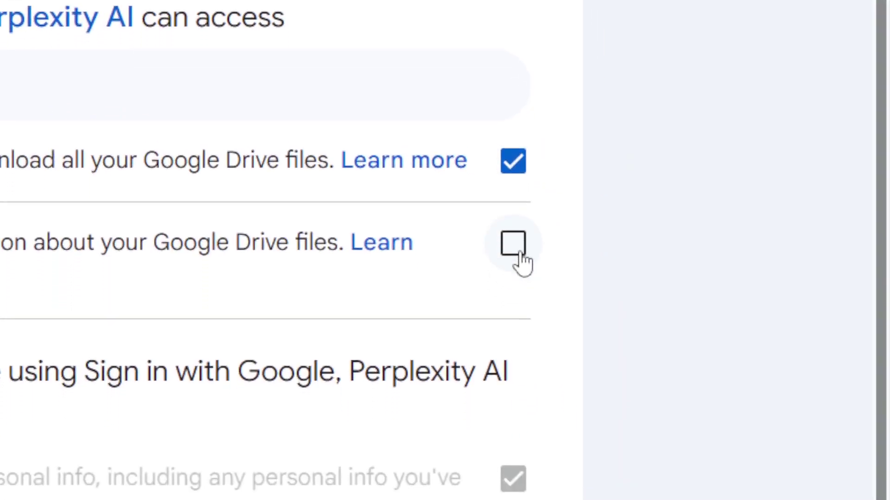
left_click(519, 262)
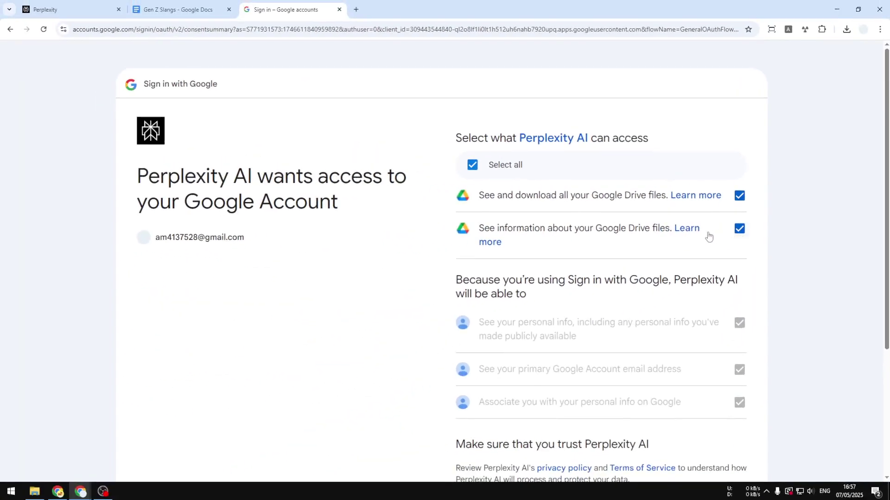
scroll(649, 239, "down", 3)
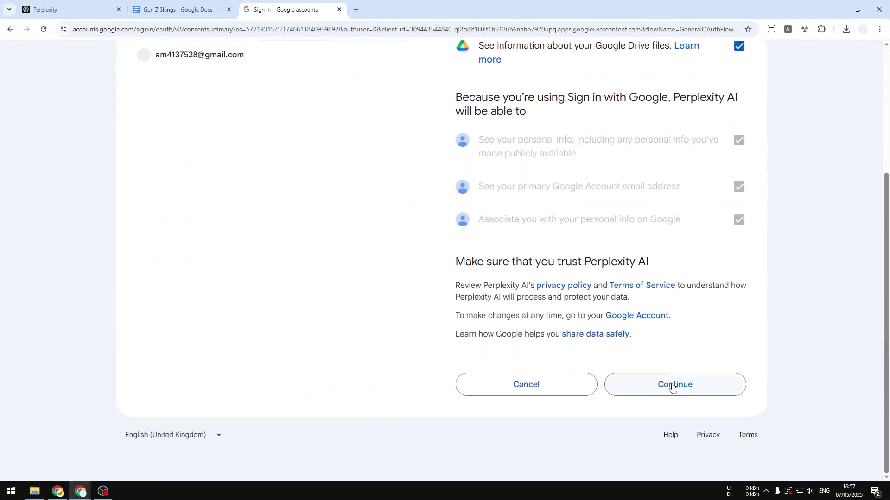
left_click(675, 385)
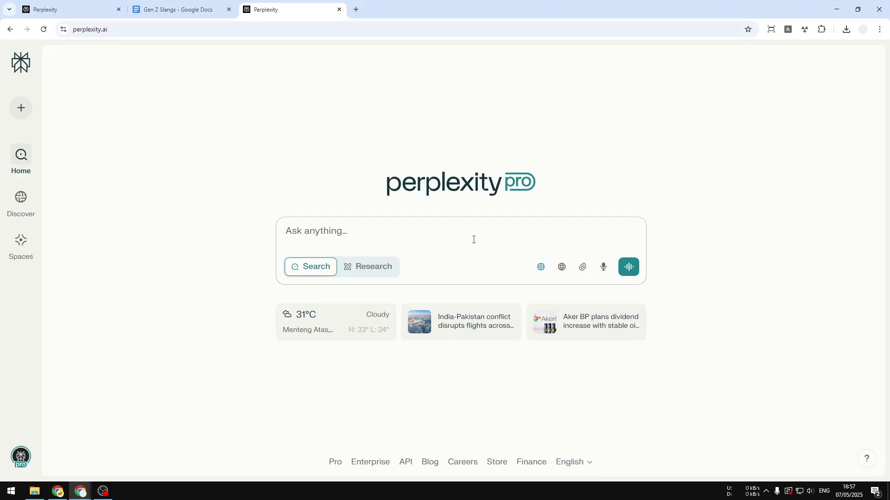
Open the Google Drive file picker from the attachment menu, then switch to the Gen Z Slangs document.
left_click(584, 266)
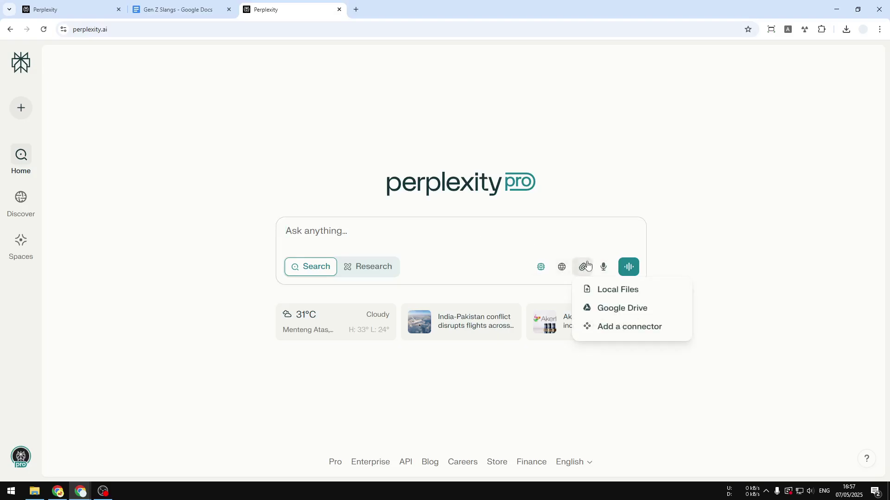
left_click(624, 309)
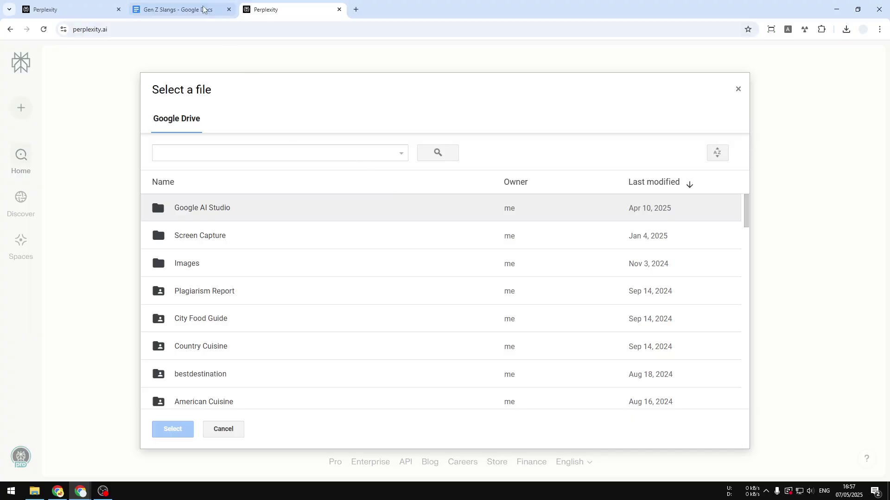
left_click(175, 8)
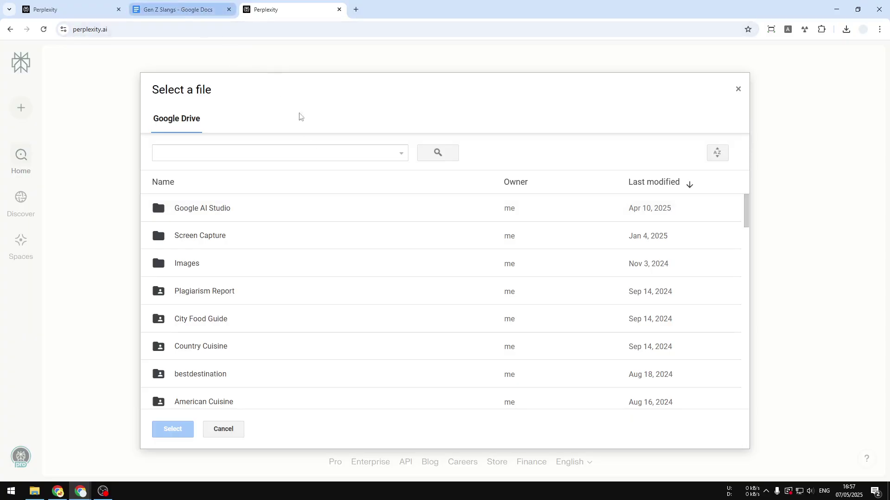
Scroll through the Gen Z Slangs list past item 39 'chad', then go back to the Perplexity picker.
scroll(315, 207, "up", 4)
scroll(315, 207, "up", 7)
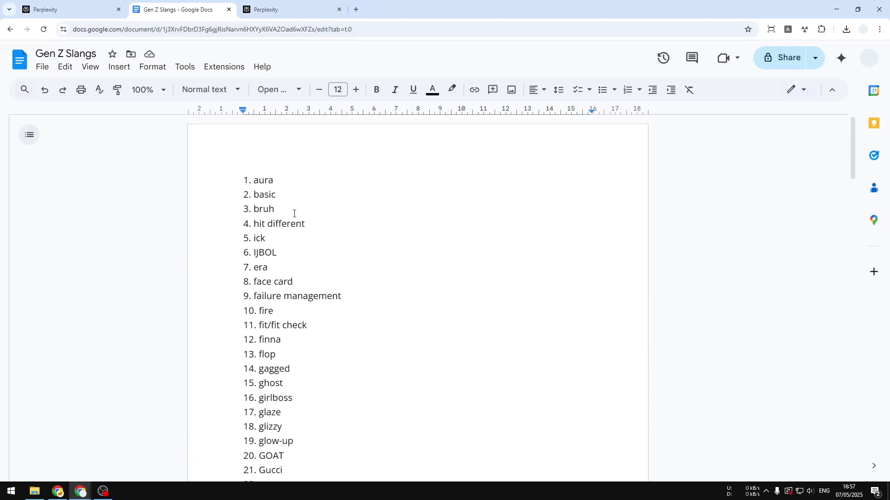
scroll(320, 263, "down", 4)
scroll(355, 236, "down", 3)
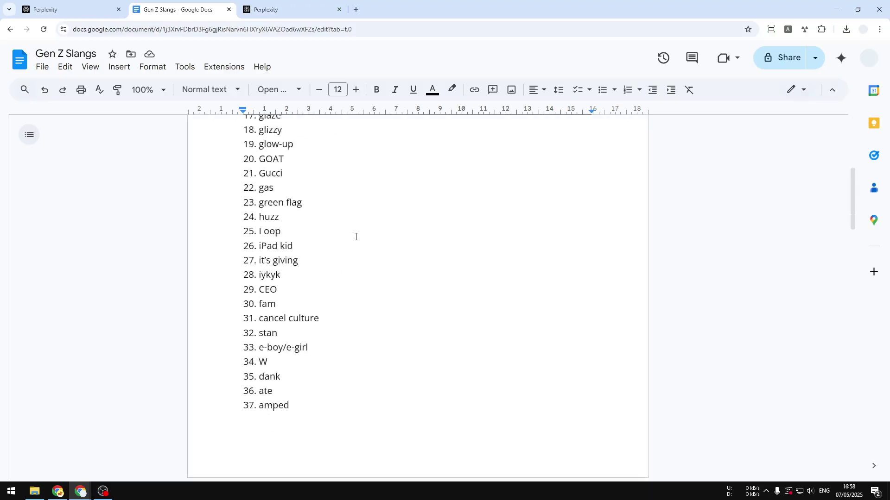
scroll(351, 229, "down", 3)
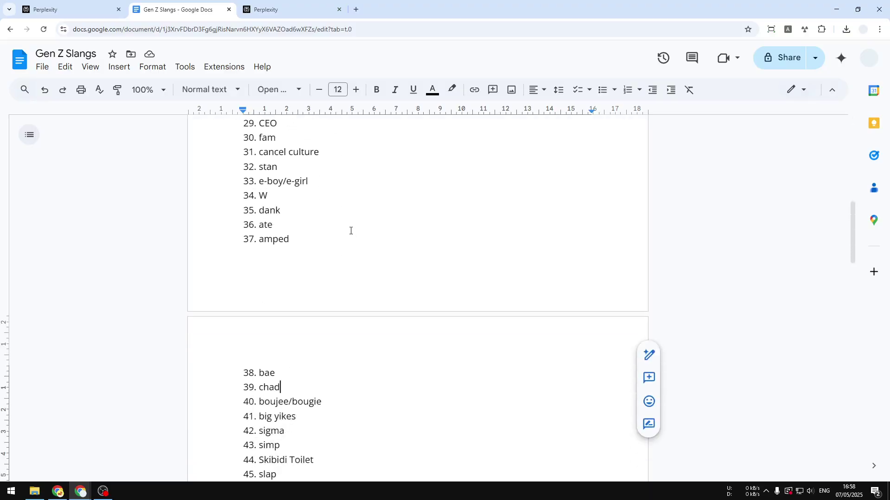
scroll(358, 226, "down", 3)
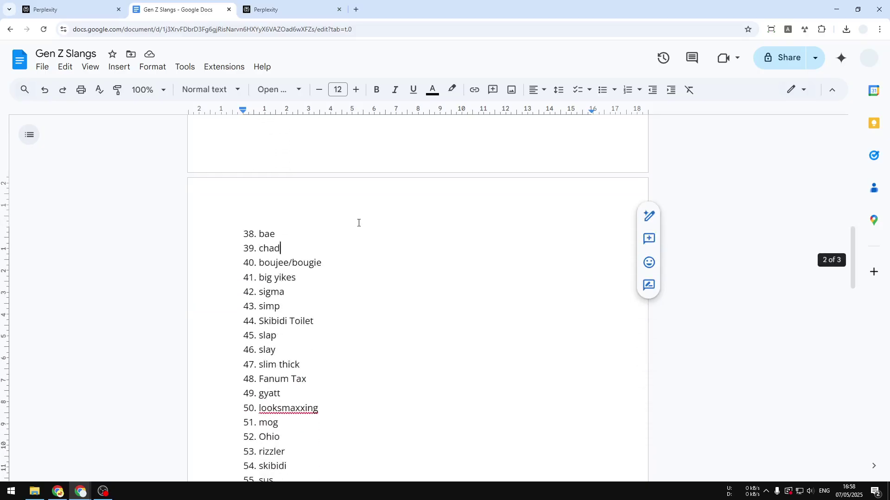
scroll(361, 226, "down", 2)
scroll(362, 225, "up", 4)
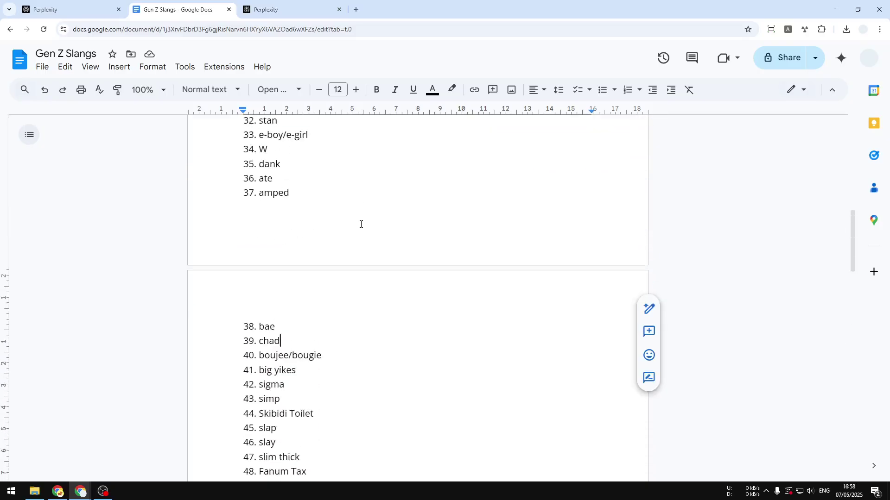
scroll(370, 217, "up", 7)
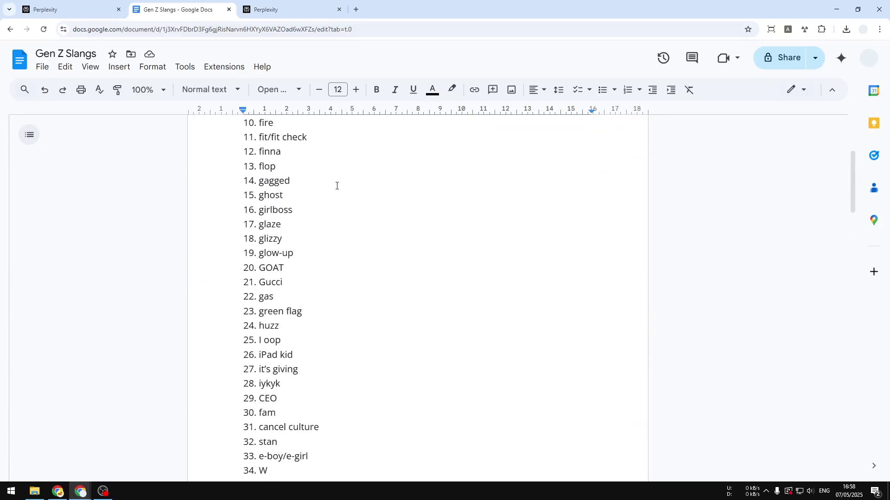
scroll(338, 184, "down", 3)
left_click(283, 3)
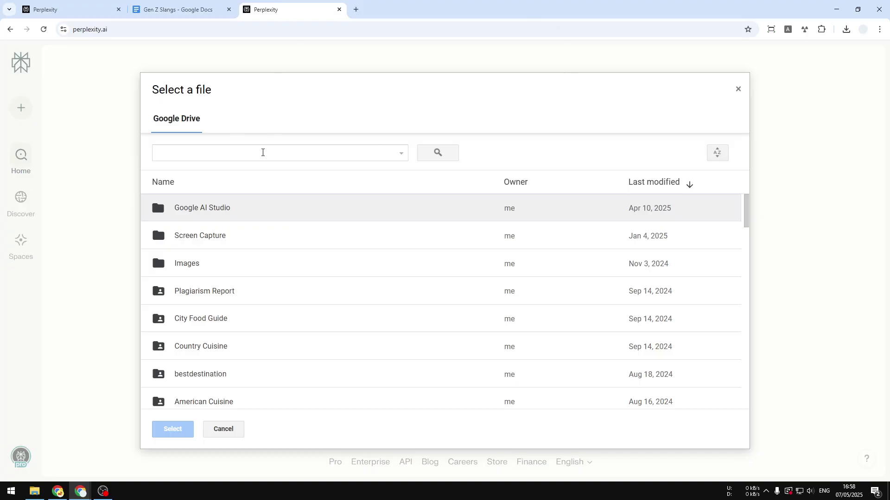
Search Drive for 'Gen Z Slangs' and attach that document to the question.
left_click(253, 150)
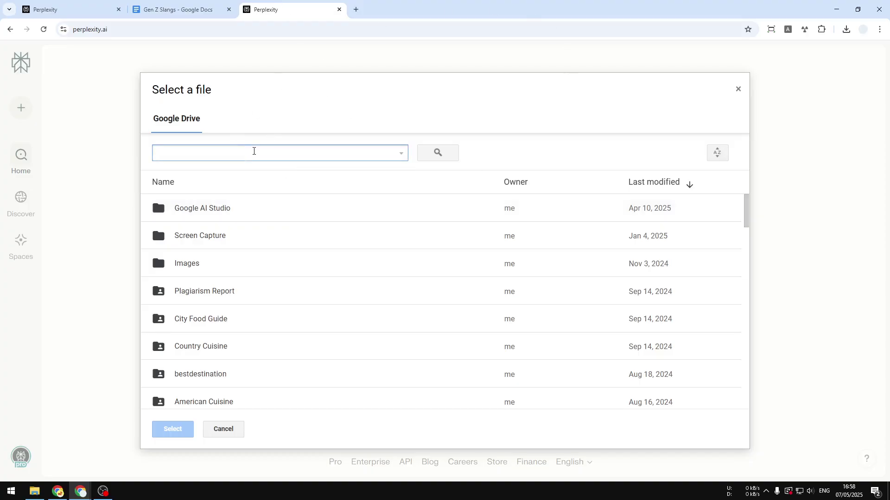
type("Gen Z Slangs")
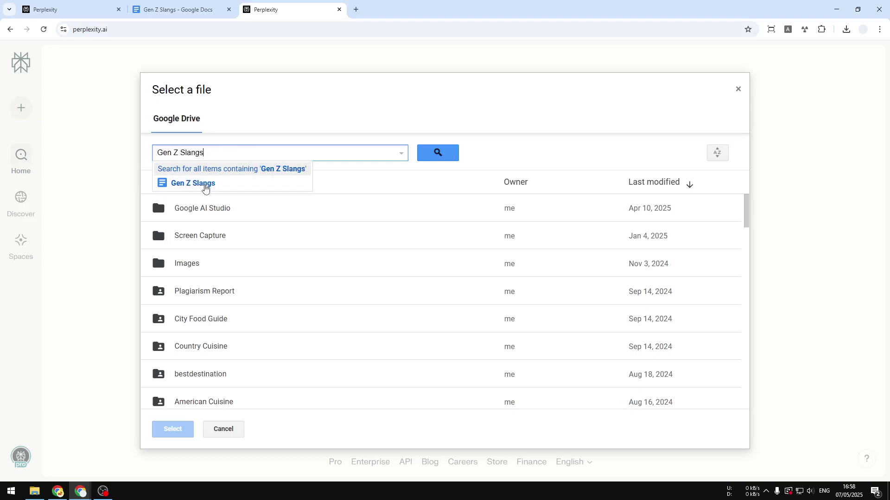
left_click(206, 187)
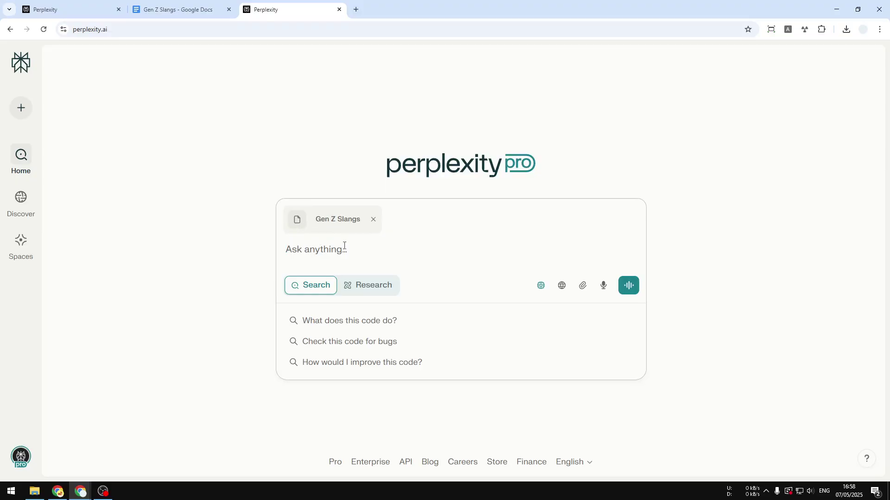
Scroll the Gen Z Slangs doc to item 39 'chad' and briefly highlight it.
left_click(187, 2)
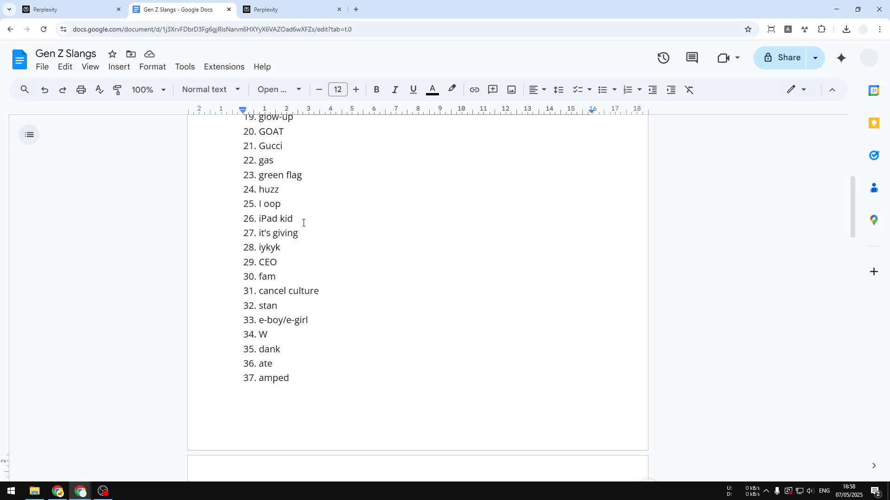
scroll(333, 261, "up", 6)
scroll(333, 262, "down", 3)
scroll(332, 262, "down", 10)
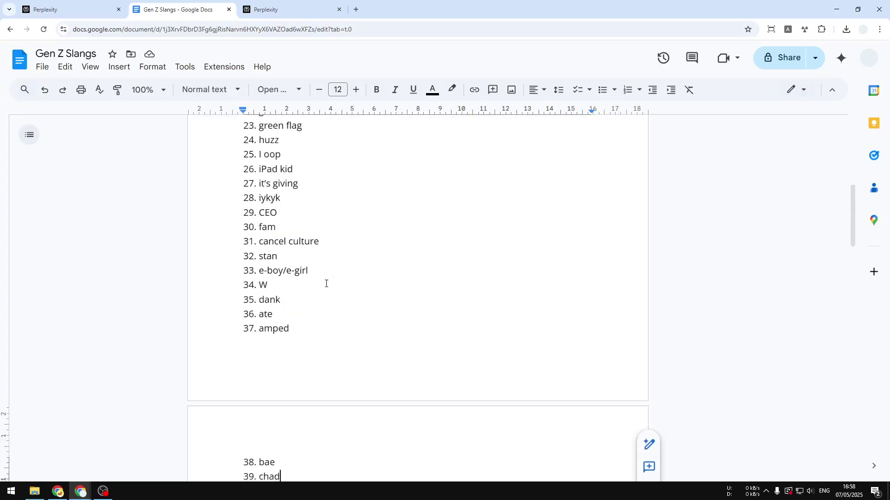
scroll(319, 272, "up", 3)
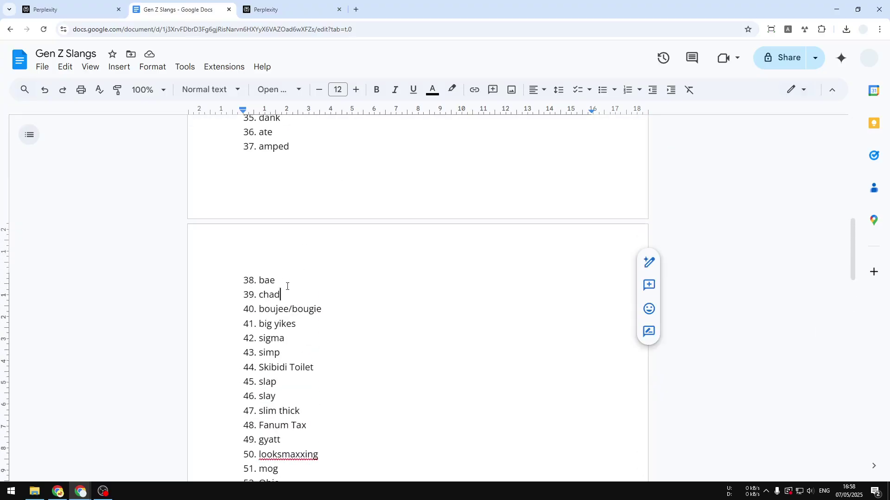
left_click_drag(280, 294, 243, 314)
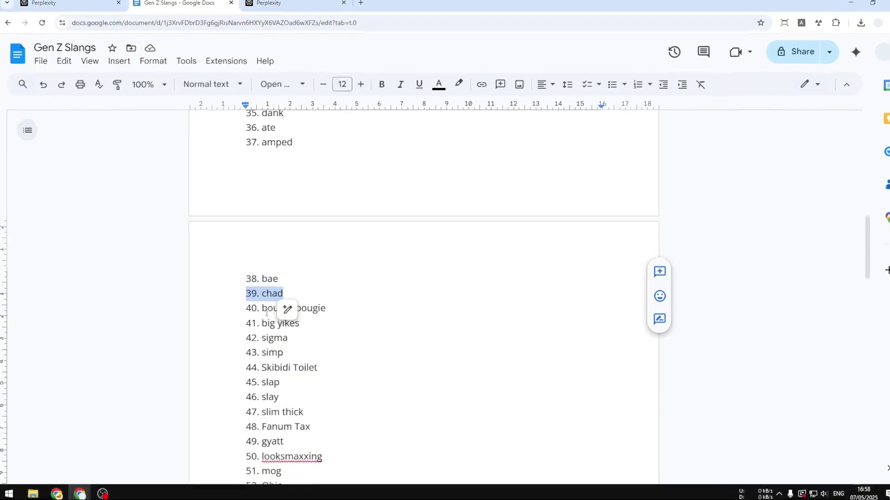
left_click(263, 295)
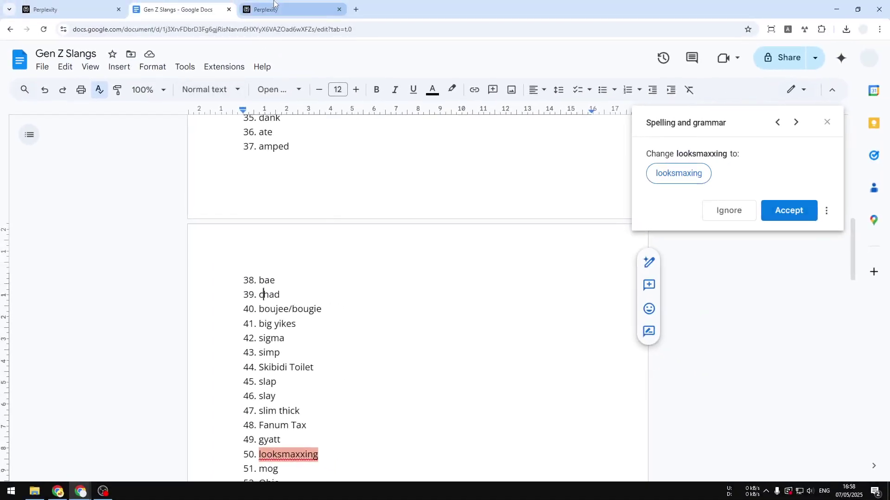
Ask 'What is the slang number 39?' about the attached doc, keeping the default model.
left_click(273, 4)
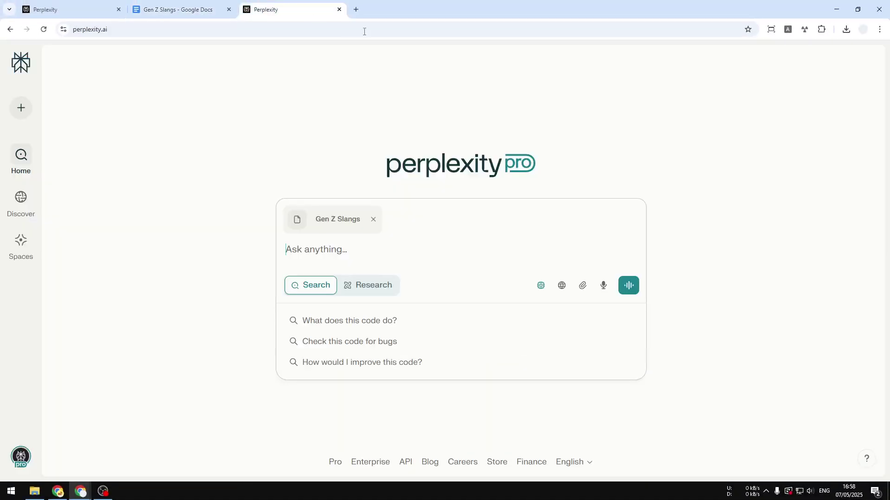
type("Wha")
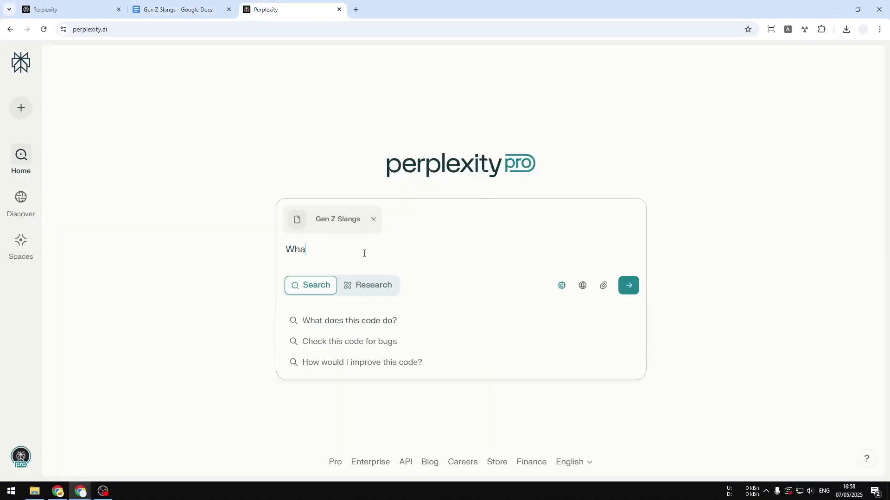
type("t is the slang ")
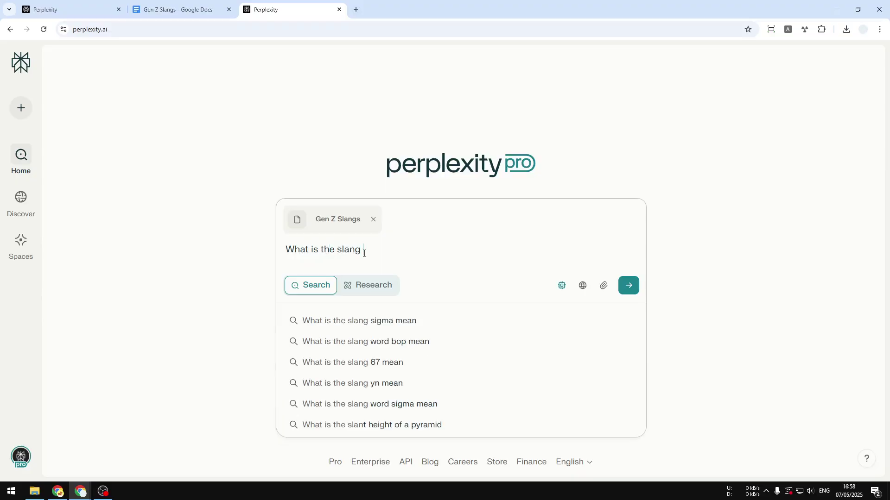
type("number 39?")
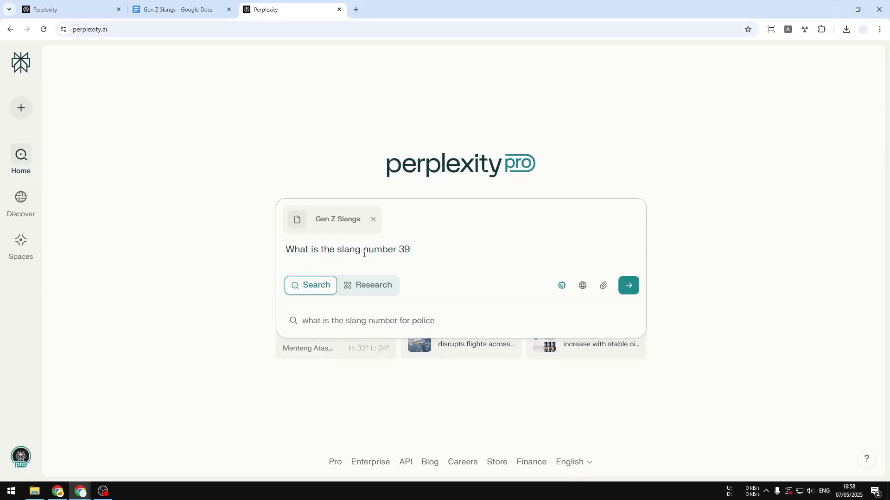
left_click(562, 285)
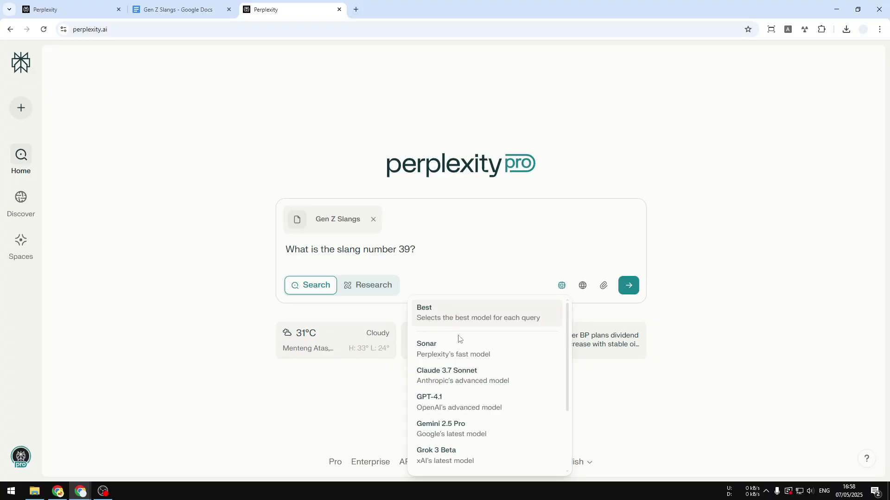
left_click(446, 346)
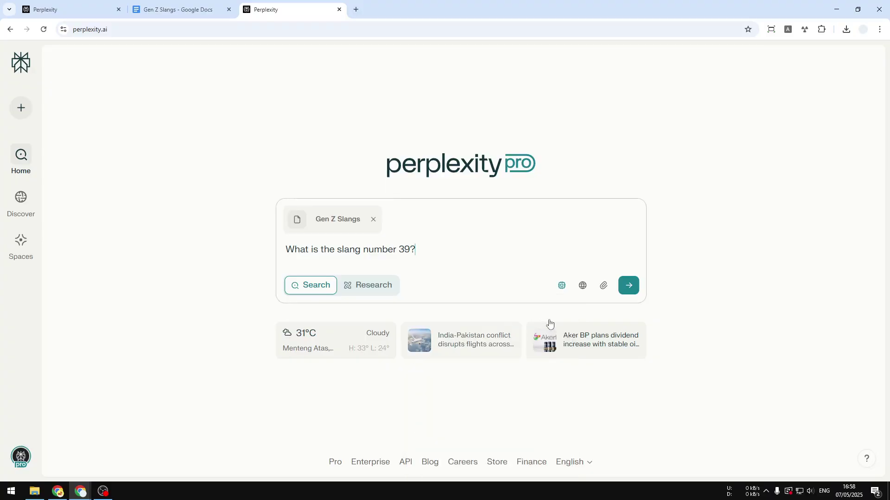
left_click(629, 286)
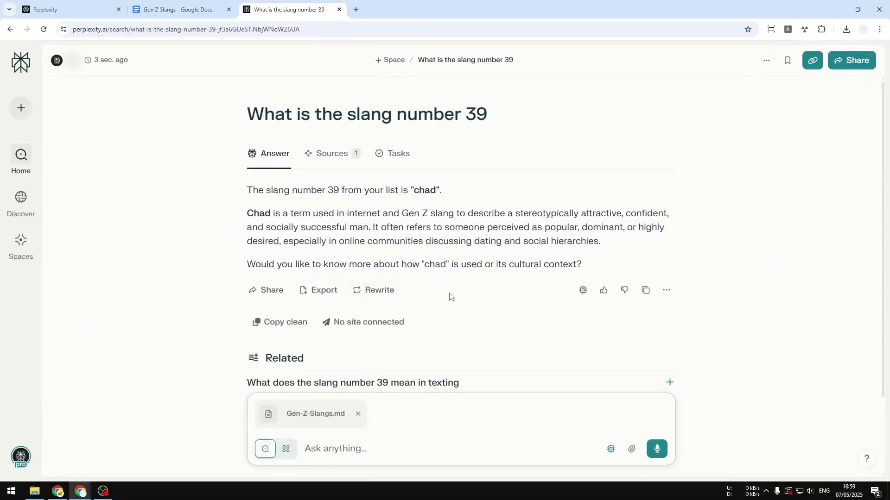
Replace 'chad' with 'bet' at item 39 of the Gen Z Slangs document.
left_click(206, 7)
scroll(324, 325, "down", 3)
scroll(303, 307, "up", 3)
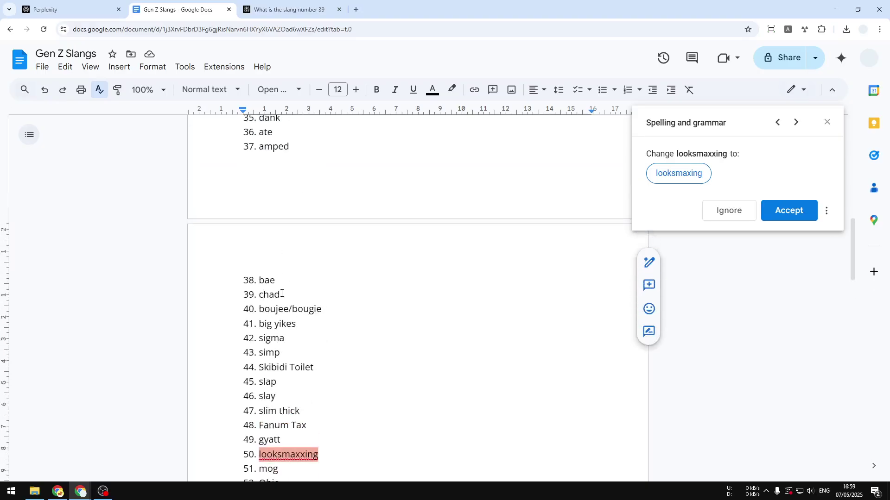
double_click(265, 294)
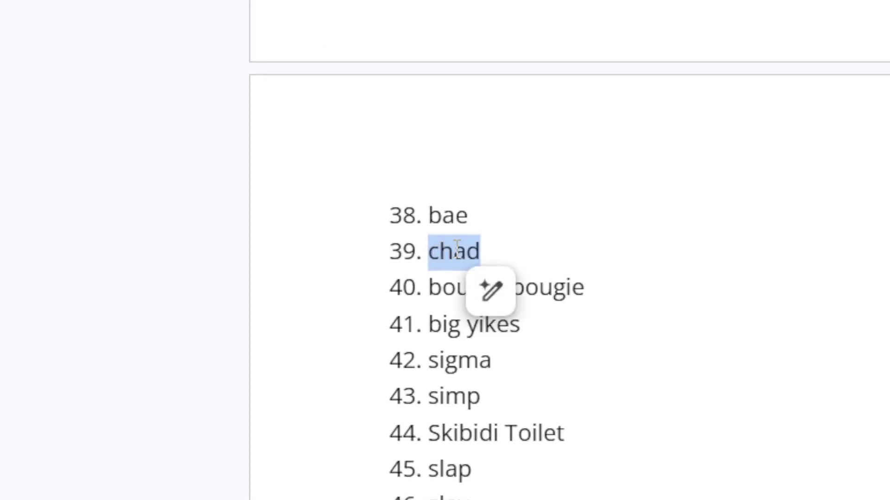
type("bet")
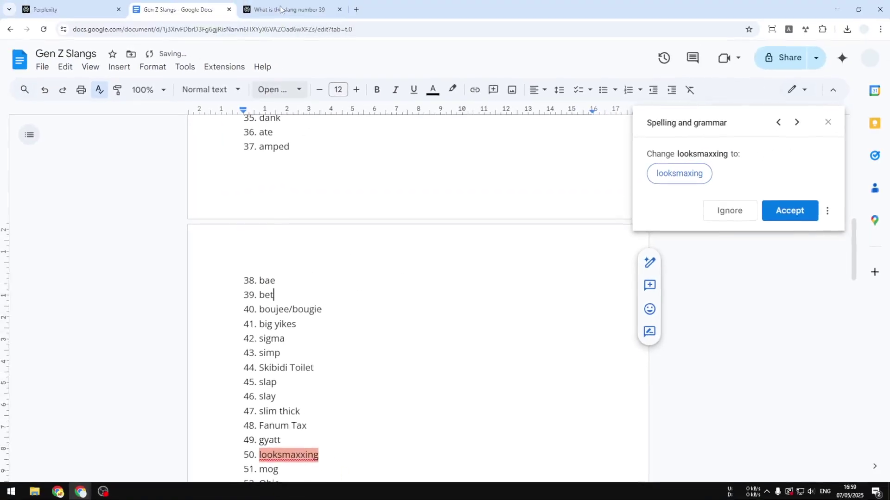
Send the follow-up 'Are you sure about that? Let's check number 39 again.' in the Perplexity chat.
left_click(280, 9)
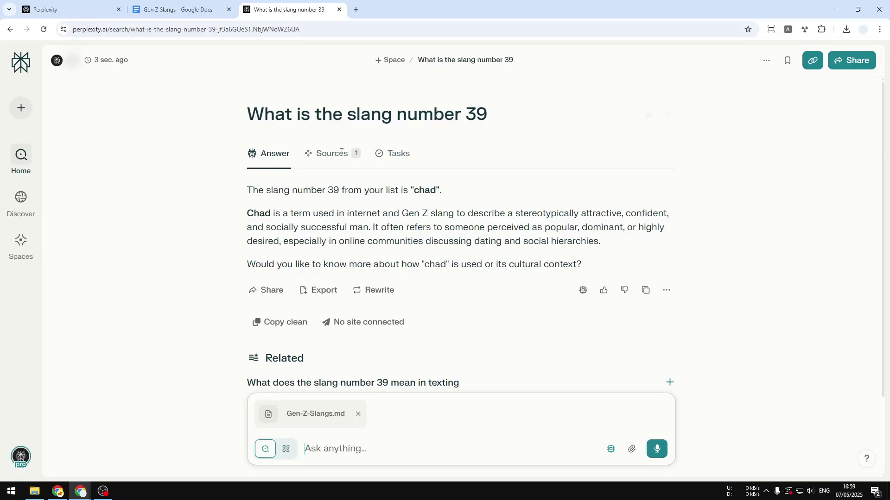
type("Are you sure about that")
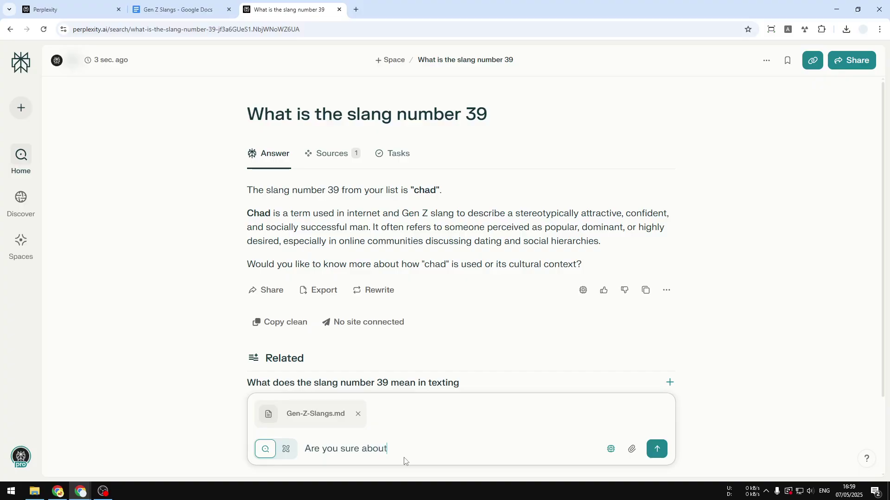
type("Let's check number 39 again.")
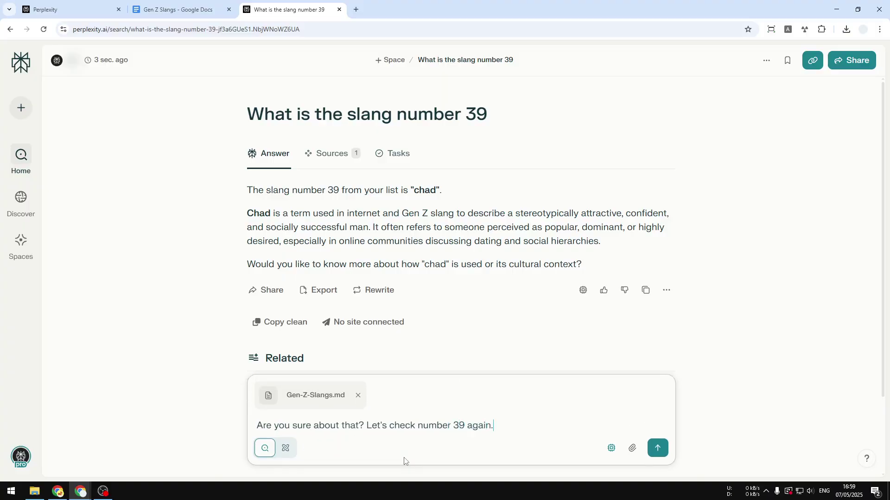
left_click(657, 448)
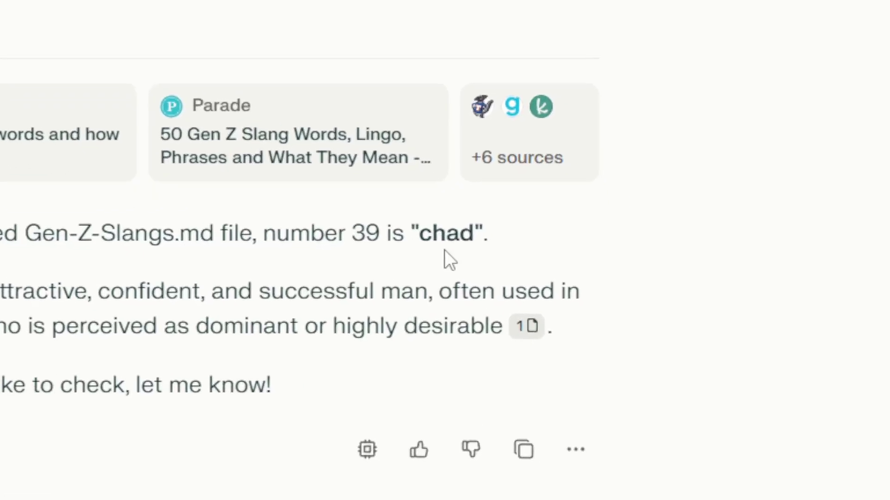
key("ctrl+shift+Tab")
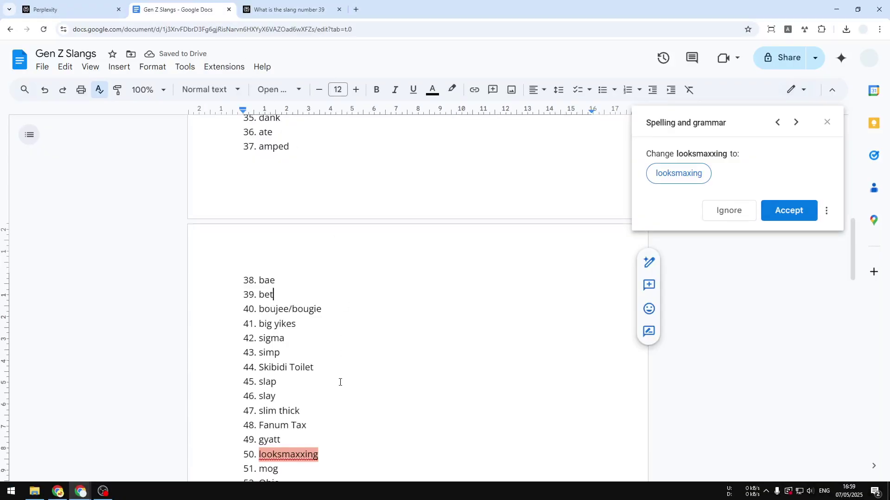
left_click_drag(273, 294, 216, 295)
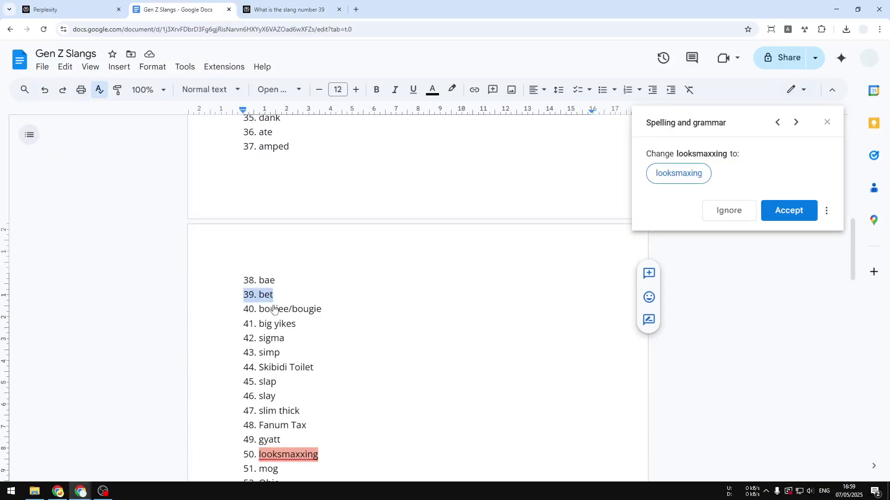
left_click(295, 11)
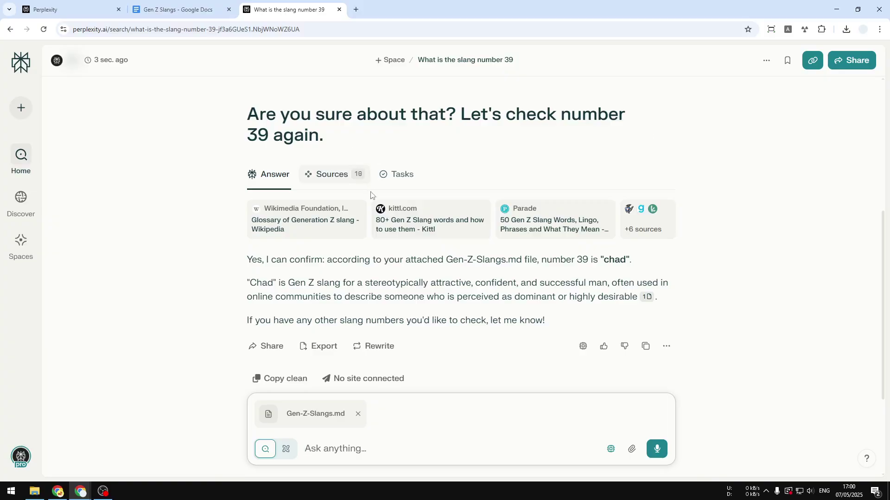
In a new Perplexity tab, paste 'What is the slang number 39' and bring up the file-attach options.
mouse_move(408, 217)
scroll(433, 244, "up", 2)
scroll(433, 245, "up", 4)
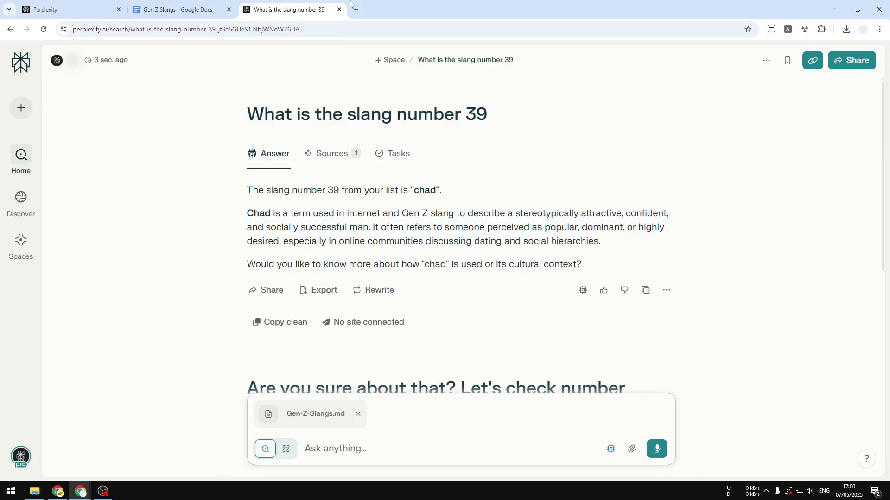
middle_click(21, 63)
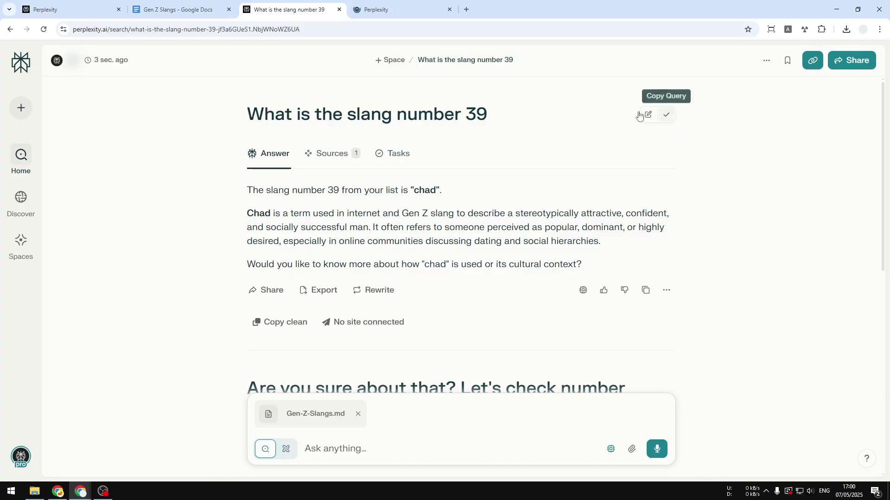
left_click(438, 2)
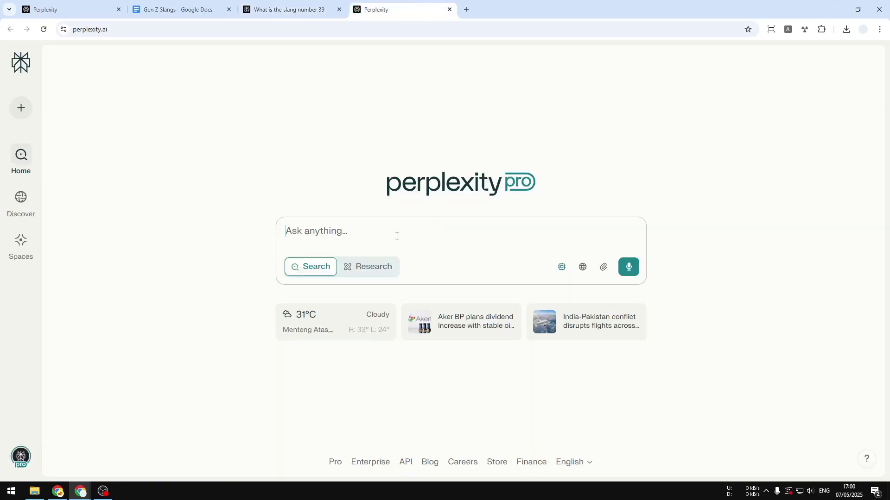
right_click(341, 232)
left_click(377, 326)
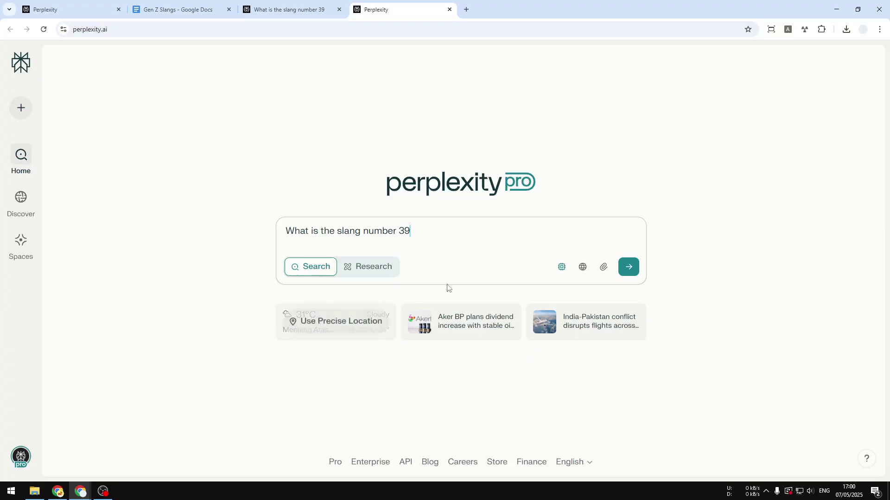
left_click(583, 269)
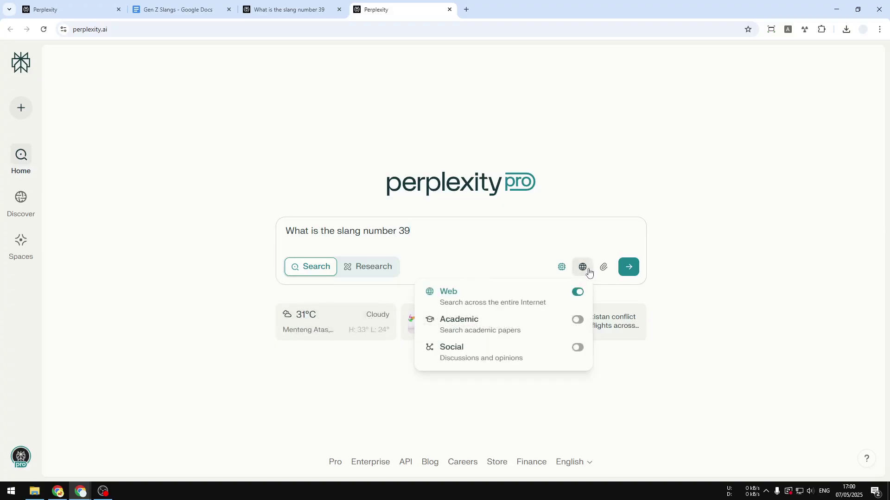
left_click(603, 267)
Search Google Drive for 'Gen Z' and attach the Gen Z Slangs document.
left_click(628, 316)
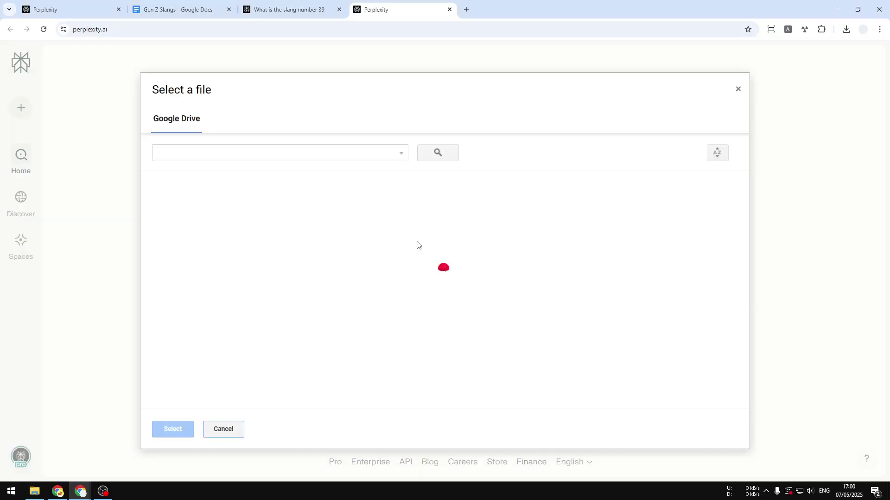
left_click(293, 156)
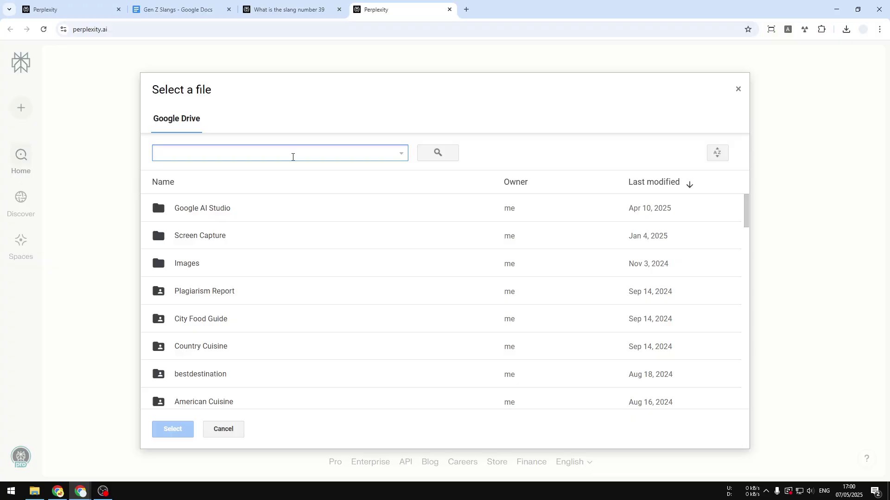
type("Gen Z")
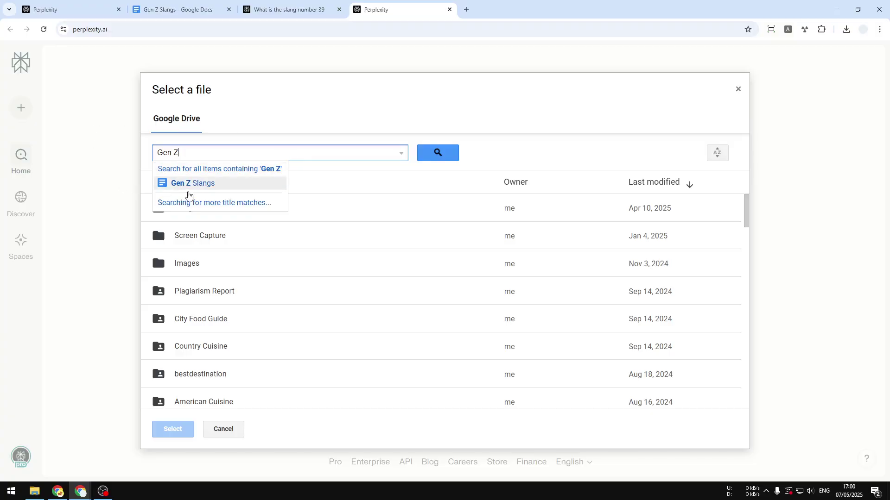
left_click(191, 184)
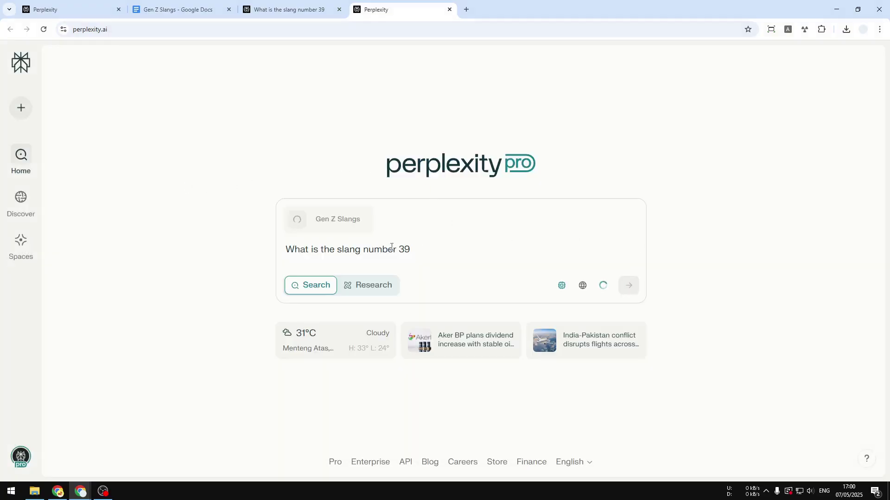
Confirm the Sonar model and send the question, which returns 'bet' for number 39.
mouse_move(324, 233)
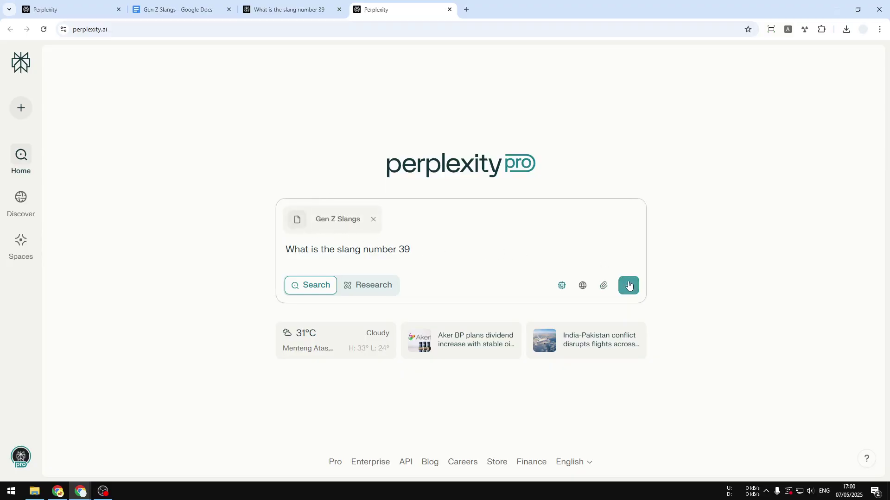
left_click(561, 285)
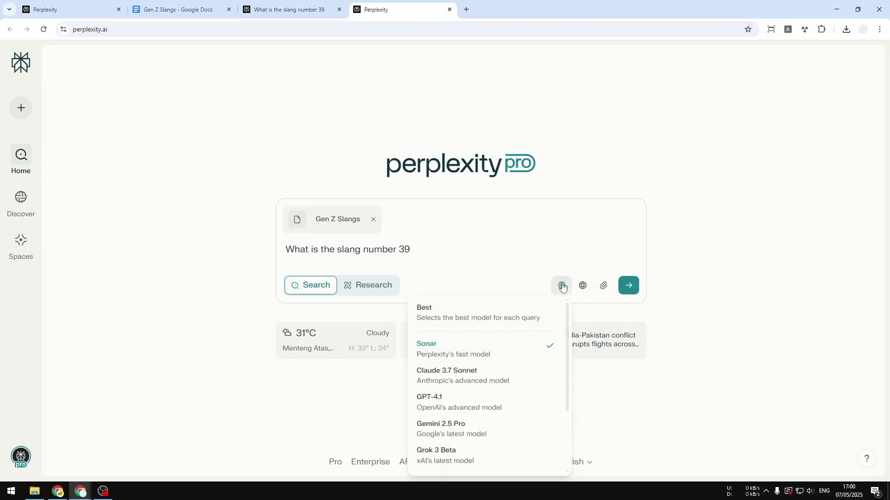
left_click(625, 289)
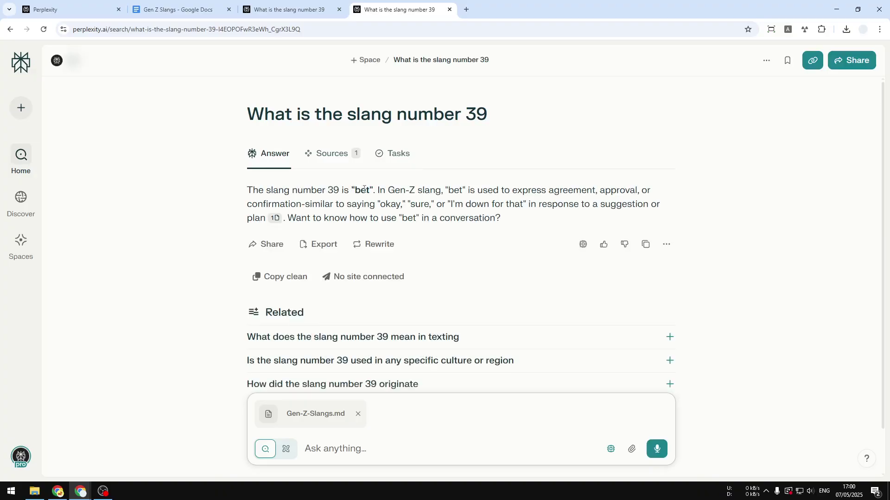
double_click(361, 190)
key("ctrl+shift+Tab")
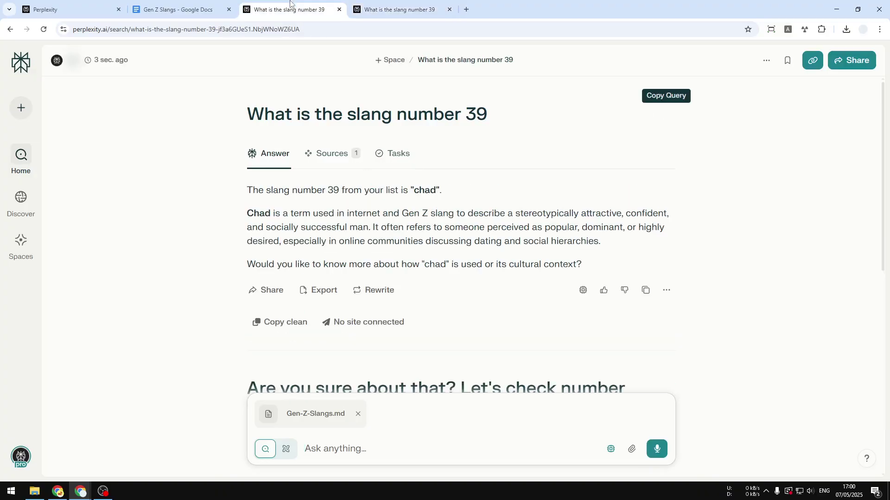
double_click(422, 190)
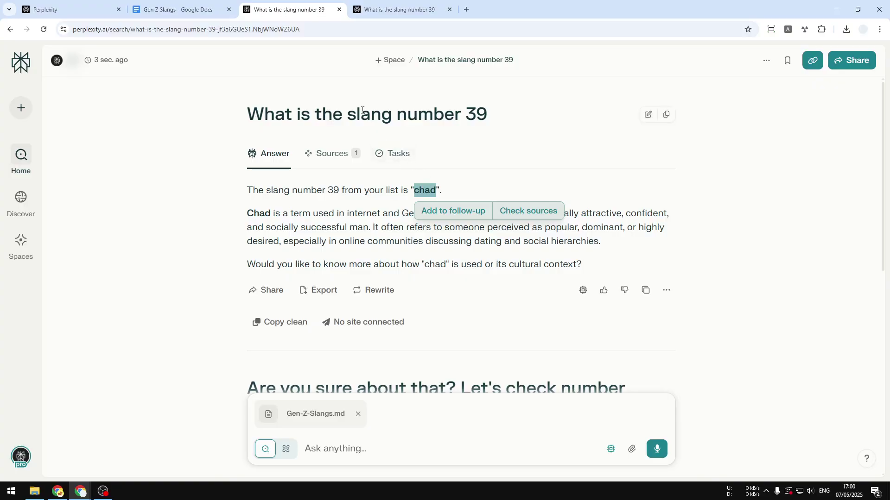
left_click(375, 8)
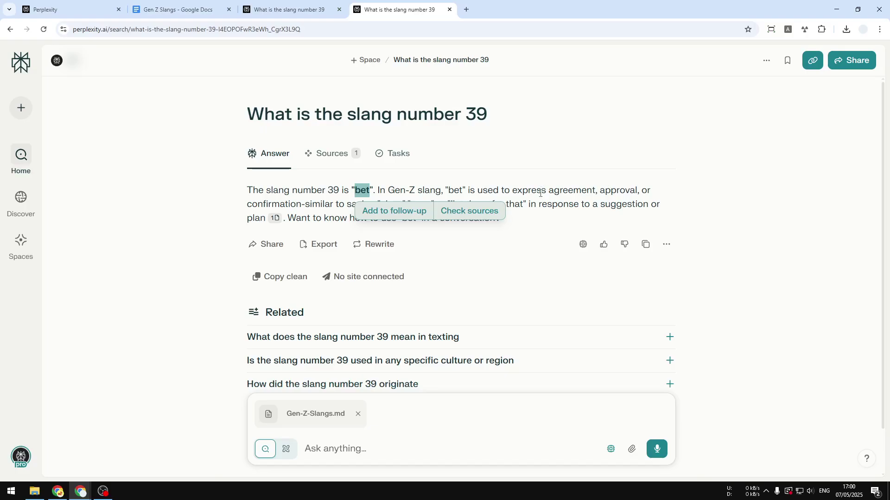